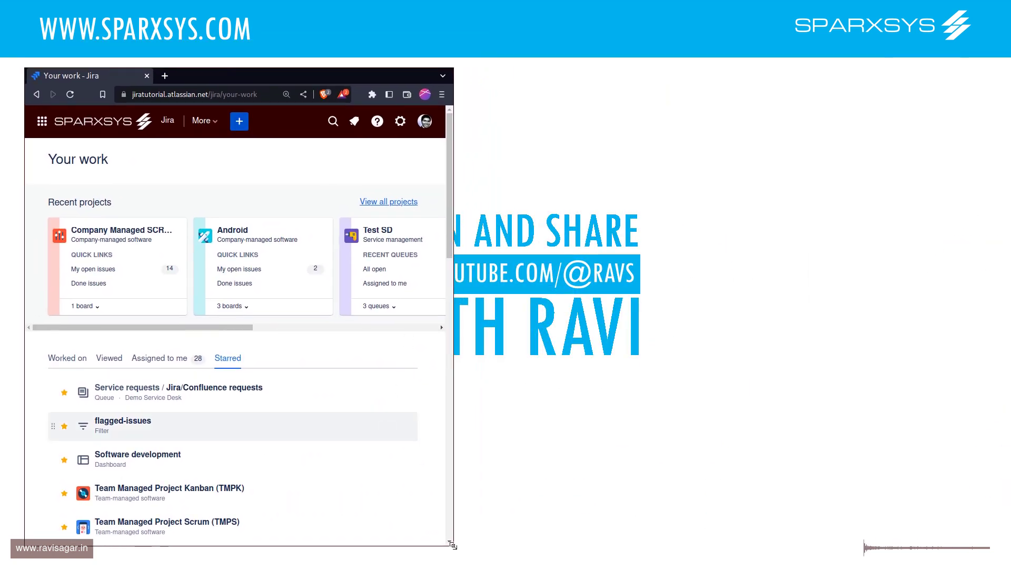
- Enlarge the browser window so Your work shows every recent project card and the full navigation bar
{"action": "left_click_drag", "start_coordinate": [452, 545], "coordinate": [765, 546]}
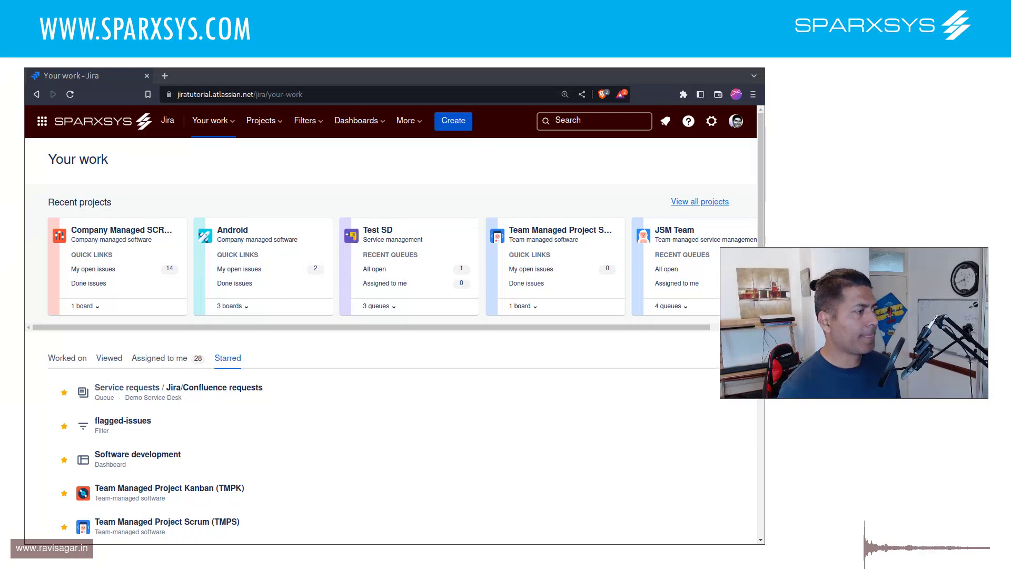
{"action": "left_click", "coordinate": [430, 317]}
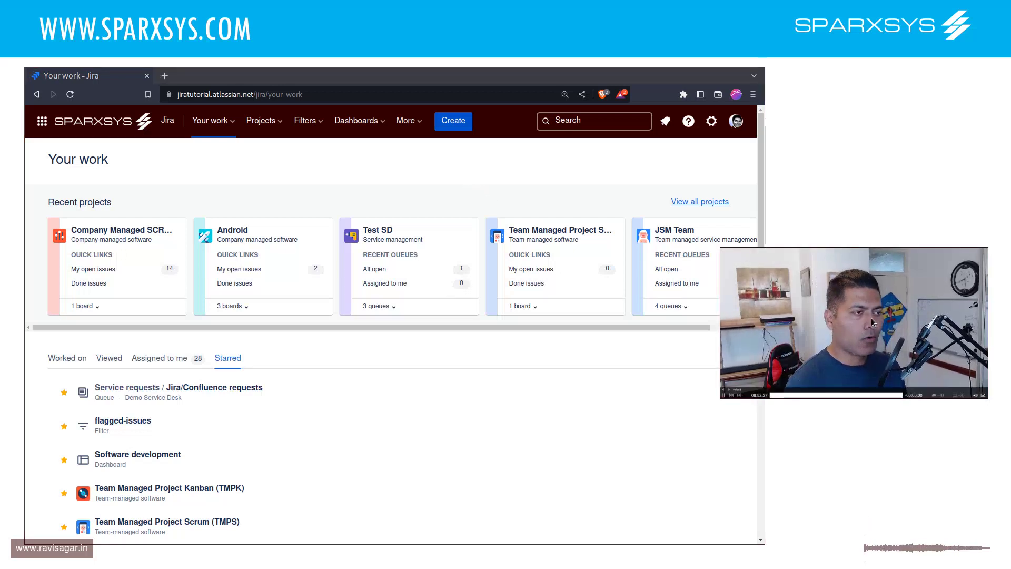
{"action": "left_click_drag", "start_coordinate": [988, 398], "coordinate": [829, 362]}
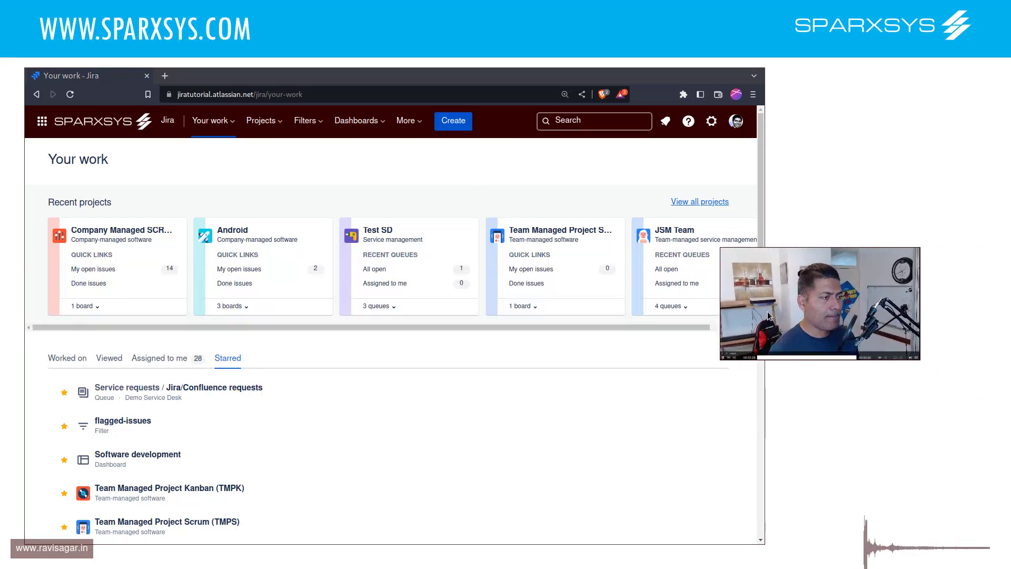
{"action": "left_click_drag", "start_coordinate": [816, 305], "coordinate": [870, 298]}
{"action": "left_click_drag", "start_coordinate": [973, 343], "coordinate": [981, 348]}
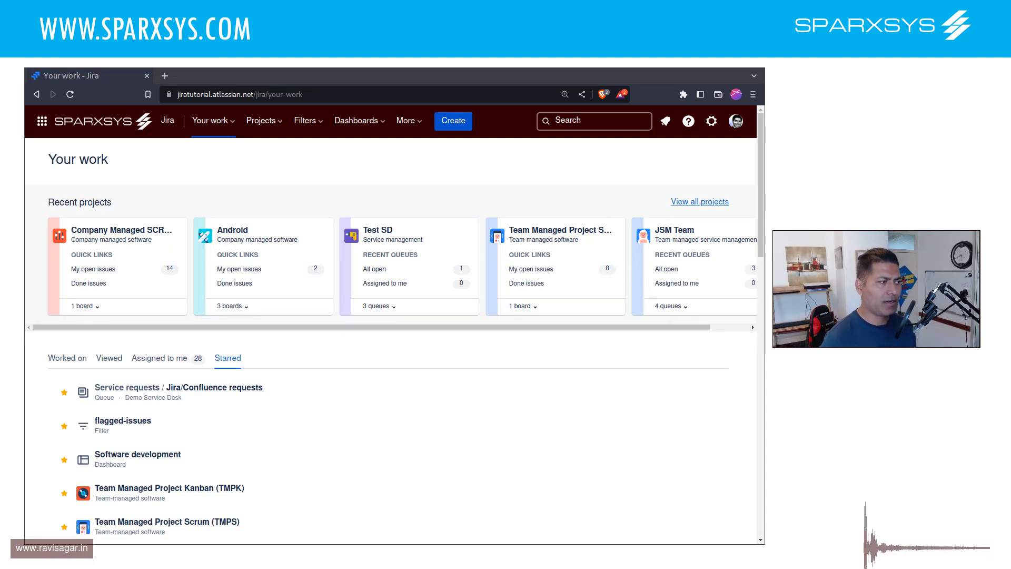
- Open the advanced issue search and clear the existing JQL query
{"action": "left_click", "coordinate": [587, 122]}
{"action": "left_click", "coordinate": [287, 510]}
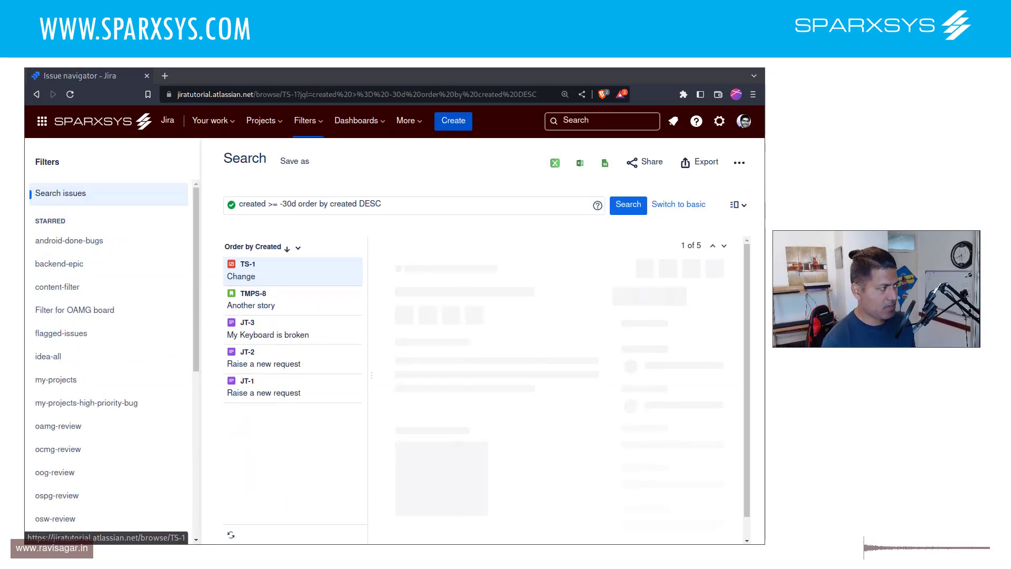
{"action": "left_click", "coordinate": [467, 204]}
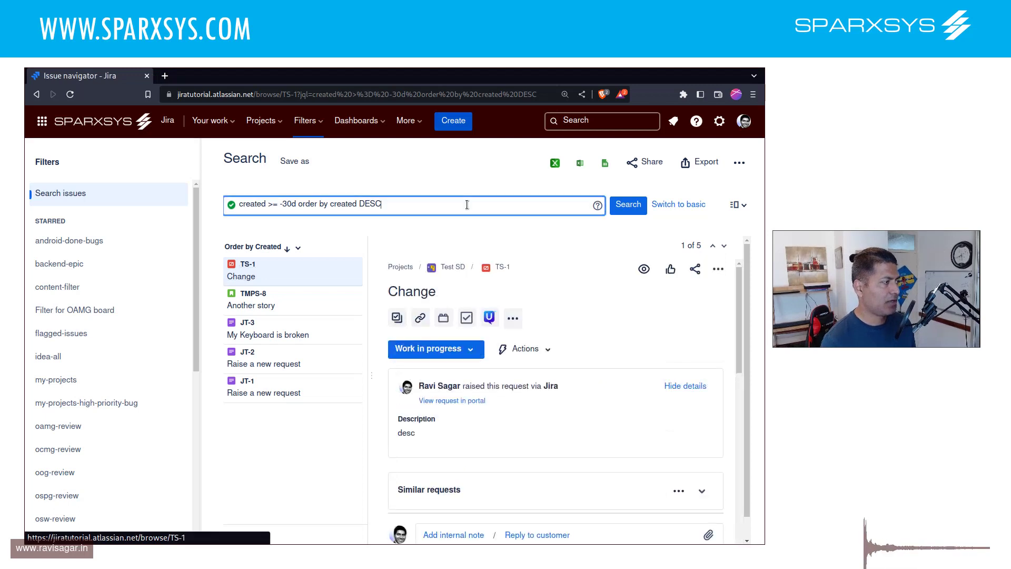
{"action": "key", "text": "ctrl+a"}
{"action": "key", "text": "BackSpace"}
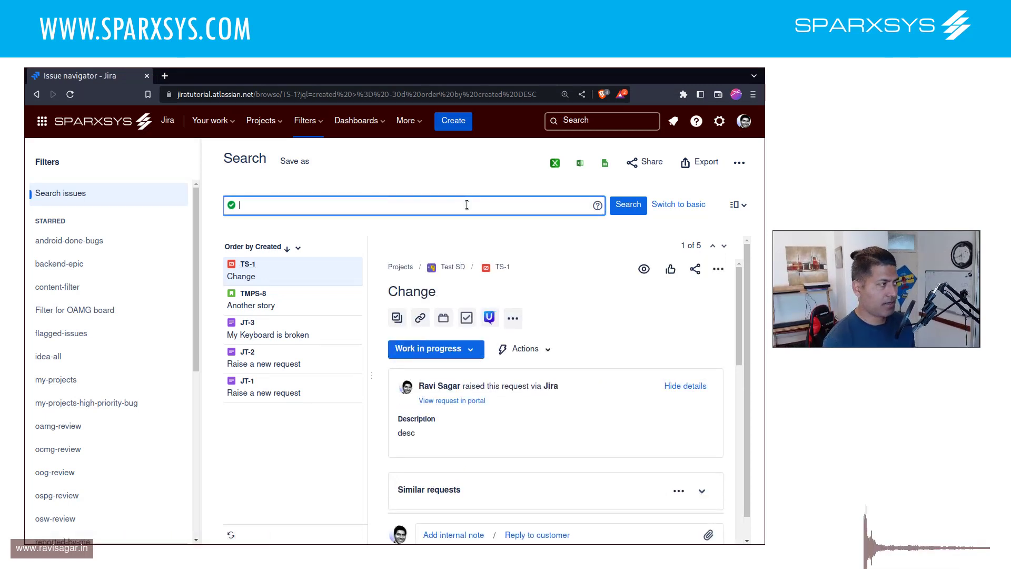
- Collapse the Filters sidebar and toggle from basic back to JQL mode
{"action": "left_click", "coordinate": [201, 163]}
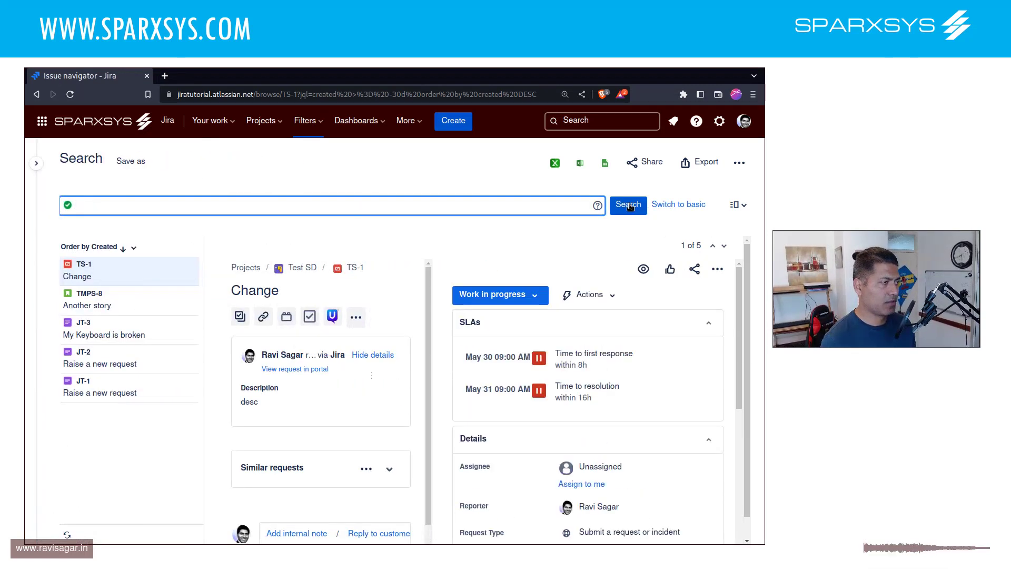
{"action": "left_click", "coordinate": [683, 205]}
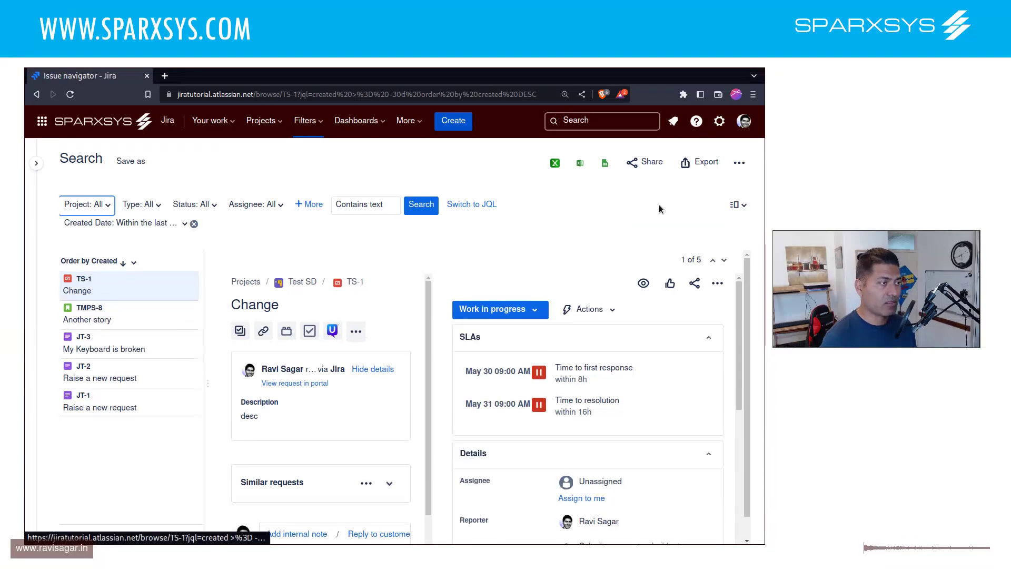
{"action": "left_click", "coordinate": [478, 205]}
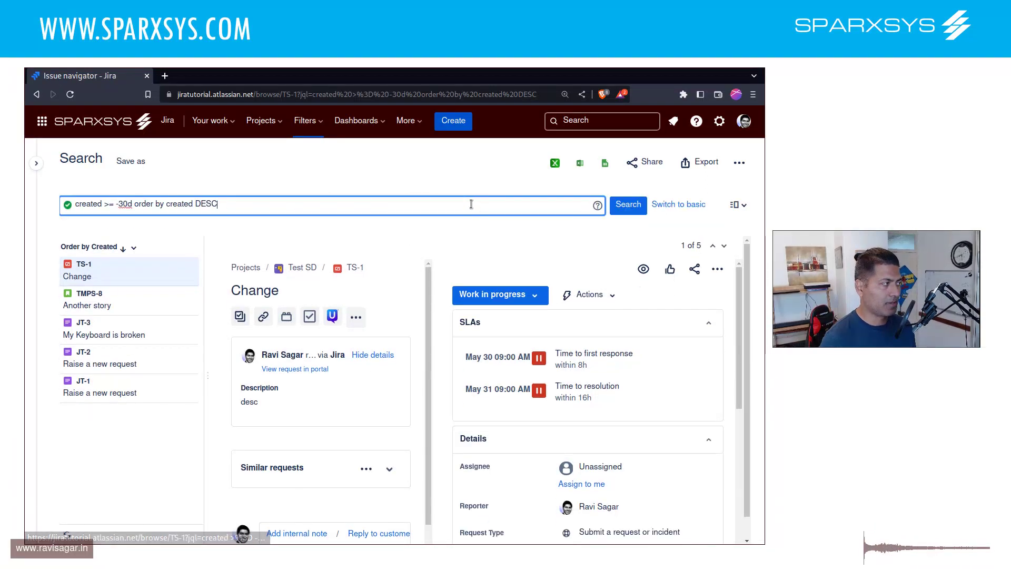
- Replace the created-date query with worklog >= "2023/05" using autocomplete suggestions
{"action": "key", "text": "ctrl+shift+Left"}
{"action": "key", "text": "ctrl+shift+Left"}
{"action": "key", "text": "ctrl+shift+Left"}
{"action": "key", "text": "ctrl+shift+Left"}
{"action": "key", "text": "ctrl+shift+Left"}
{"action": "key", "text": "ctrl+shift+Left"}
{"action": "key", "text": "ctrl+shift+Left"}
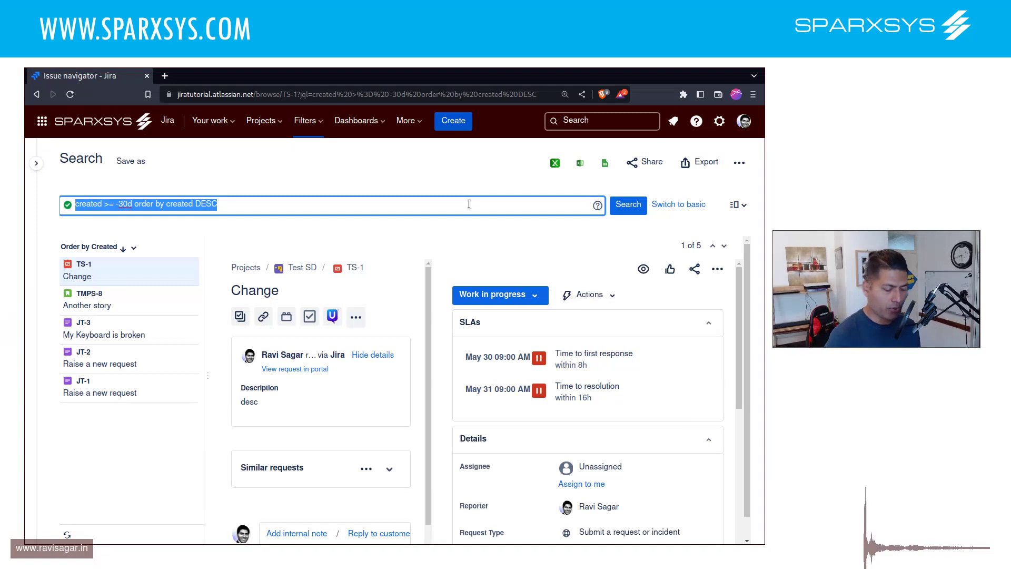
{"action": "type", "text": "work"}
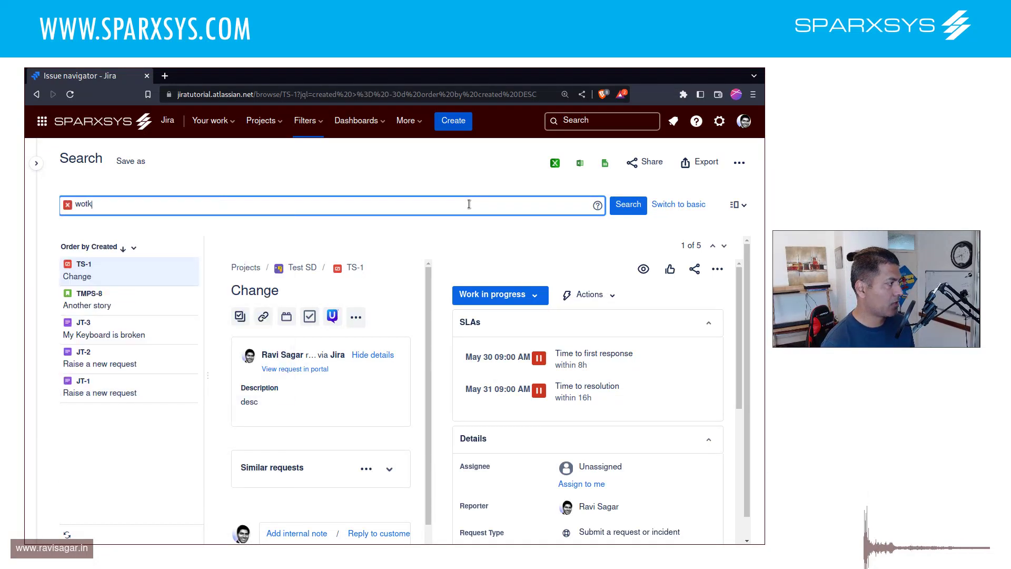
{"action": "type", "text": ";"}
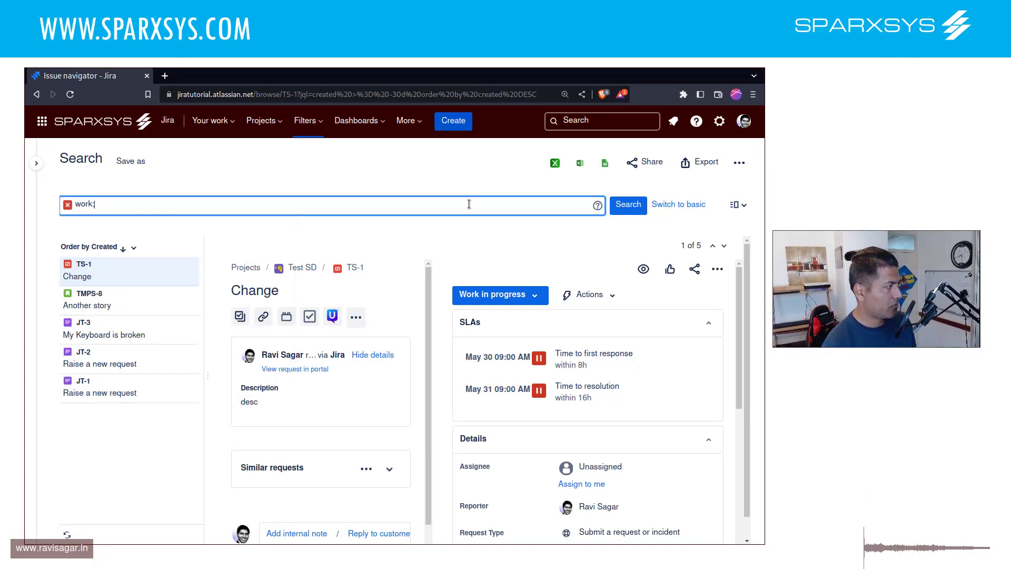
{"action": "type", "text": "plo"}
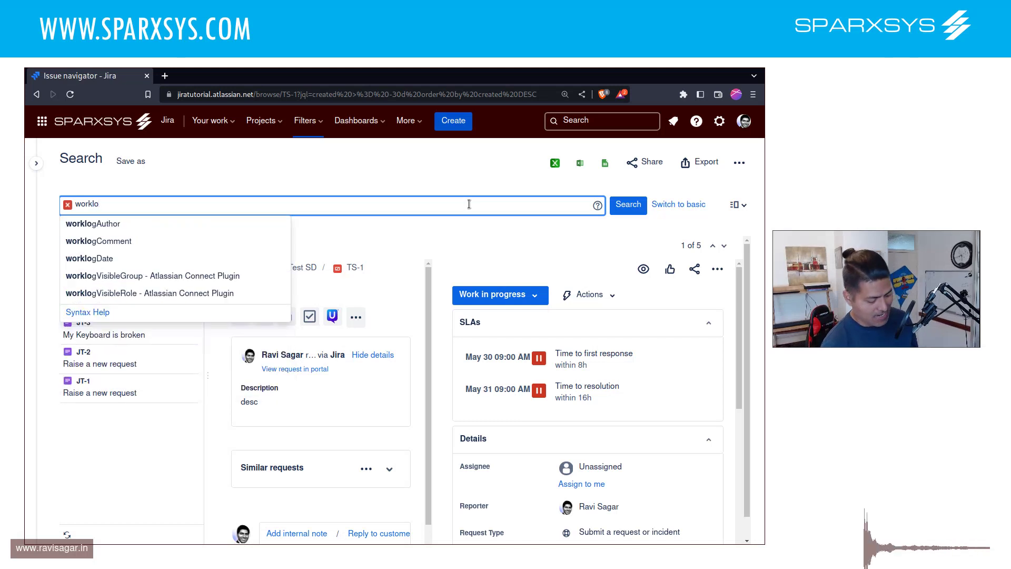
{"action": "type", "text": "g"}
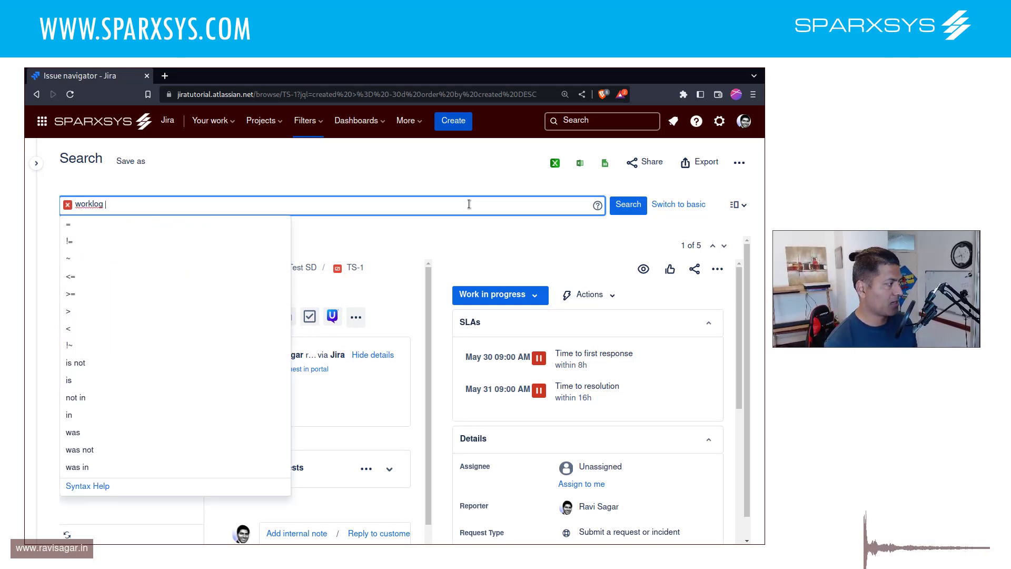
{"action": "type", "text": " >="}
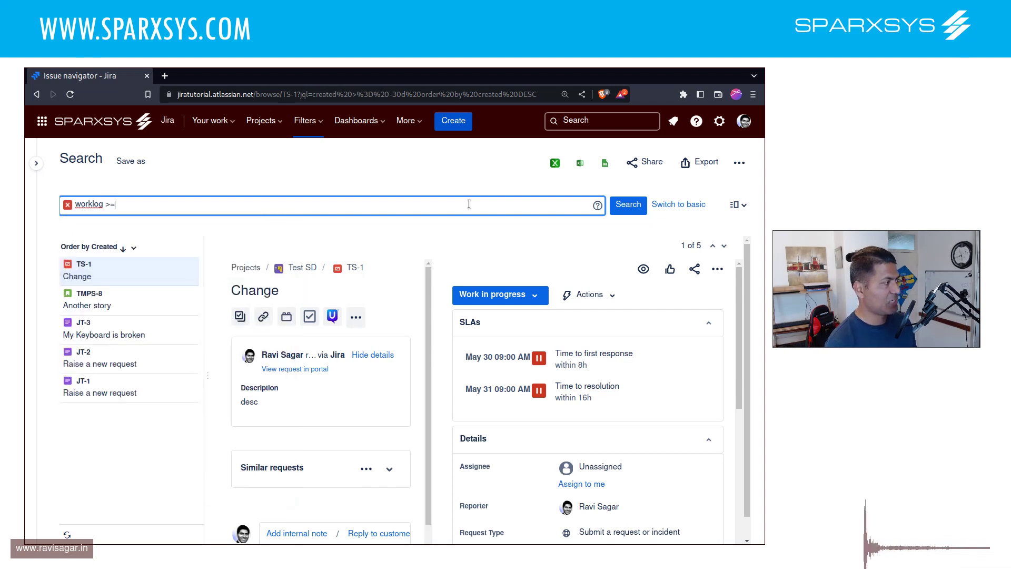
{"action": "type", "text": " \"\""}
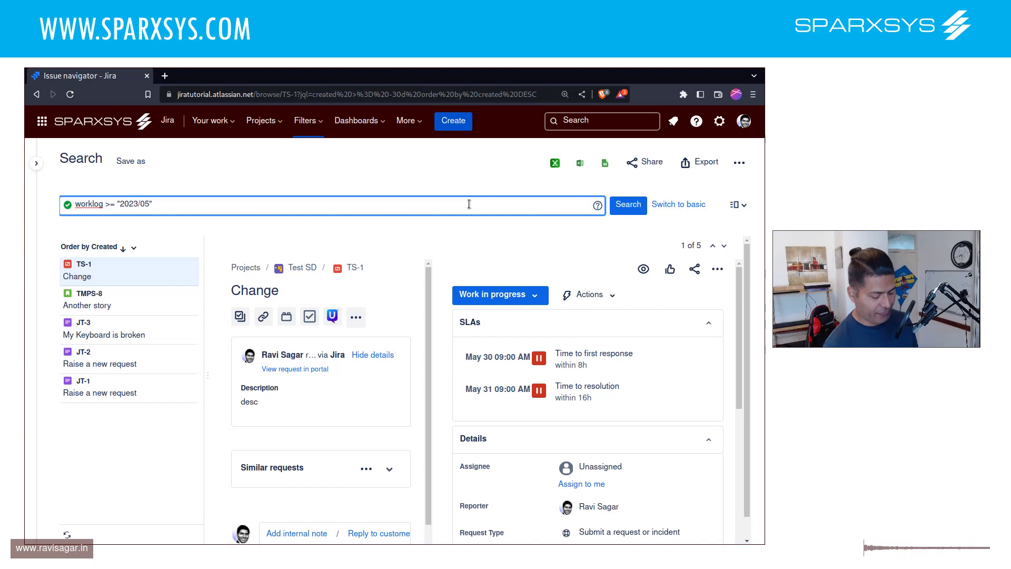
- Complete the start date as "2023/05/01" and begin an 'and work…' second condition
{"action": "type", "text": "/01\" and "}
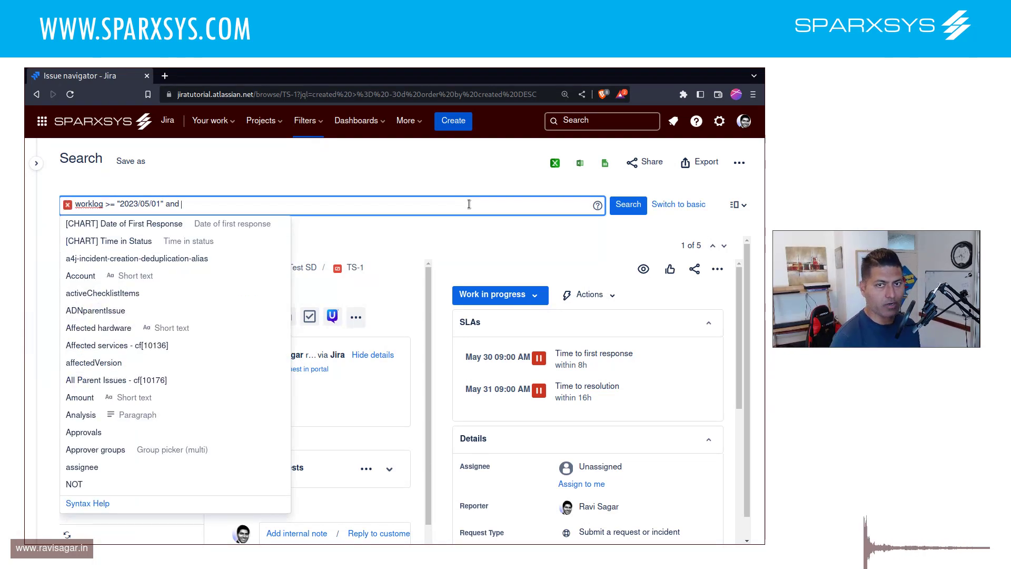
{"action": "type", "text": "wor"}
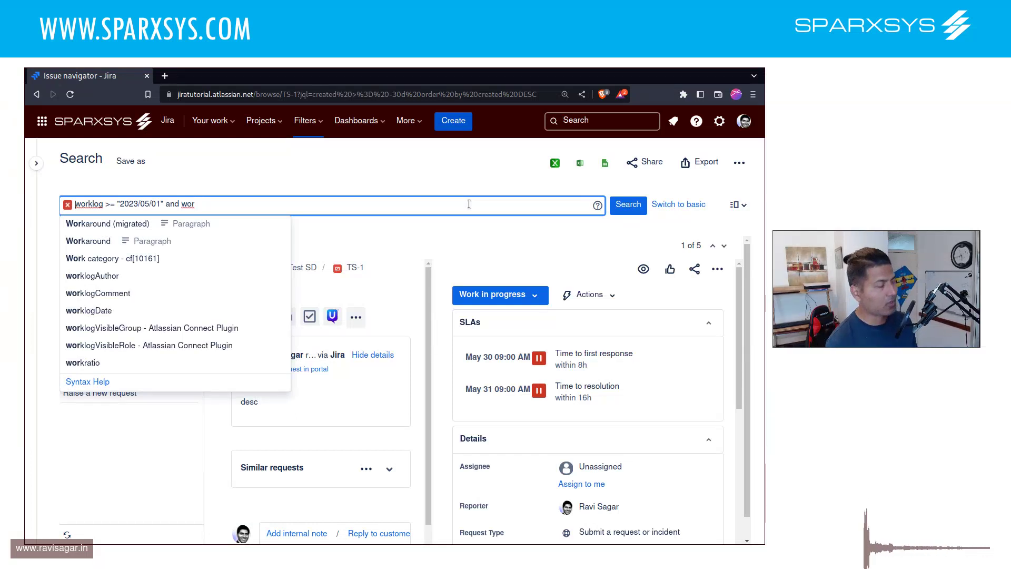
{"action": "key", "text": "Home"}
{"action": "key", "text": "ctrl+Right"}
{"action": "key", "text": "BackSpace"}
{"action": "key", "text": "BackSpace"}
{"action": "key", "text": "BackSpace"}
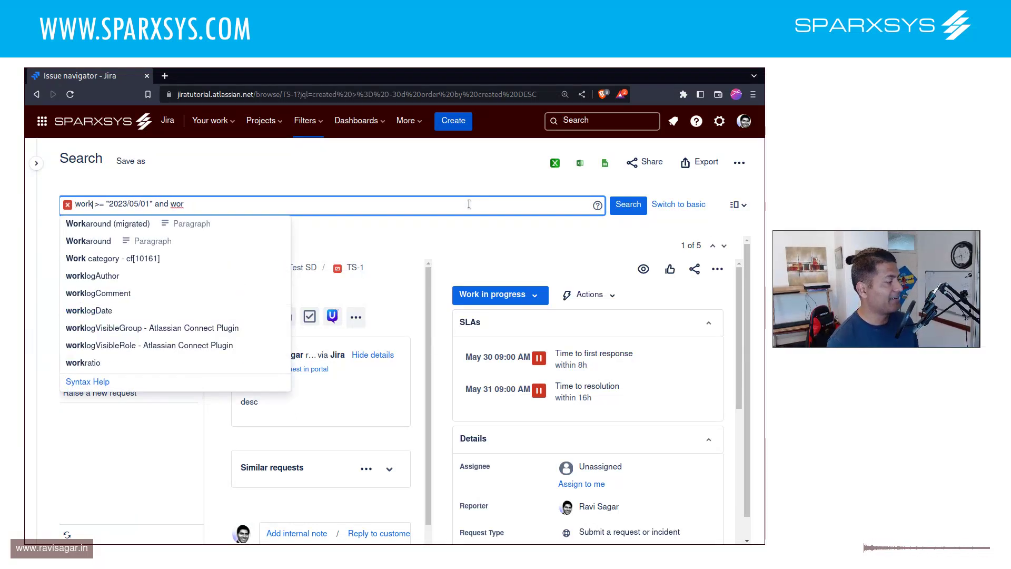
{"action": "key", "text": "Down"}
{"action": "key", "text": "Down"}
{"action": "key", "text": "Down"}
{"action": "key", "text": "Down"}
{"action": "key", "text": "Down"}
{"action": "key", "text": "Down"}
{"action": "key", "text": "Return"}
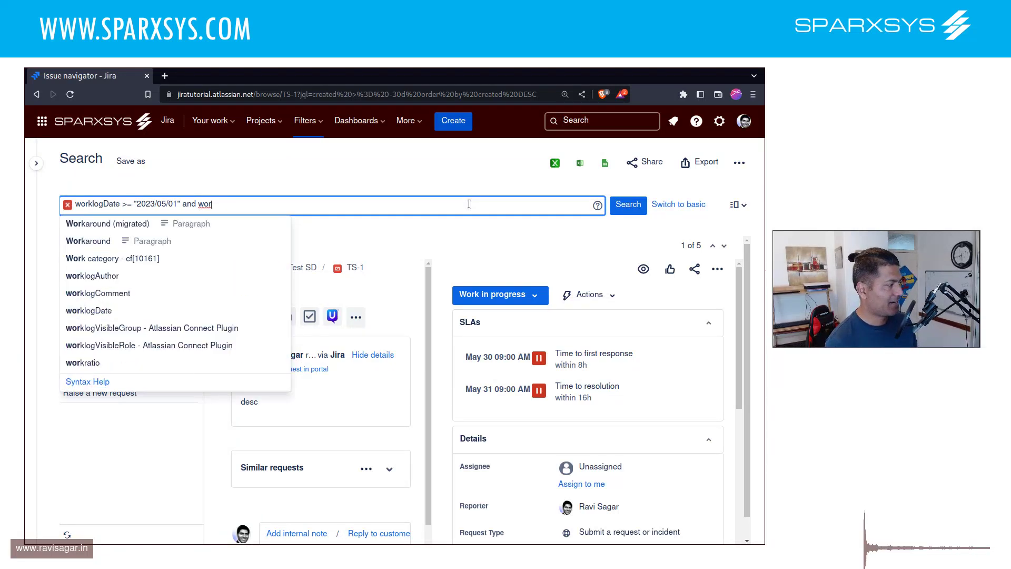
- Add worklogDate <= "2023/05/31" as the end condition and run the search
{"action": "type", "text": "k"}
{"action": "key", "text": "Down"}
{"action": "key", "text": "Down"}
{"action": "key", "text": "Down"}
{"action": "key", "text": "Down"}
{"action": "key", "text": "Down"}
{"action": "key", "text": "Down"}
{"action": "key", "text": "Return"}
{"action": "type", "text": "<"}
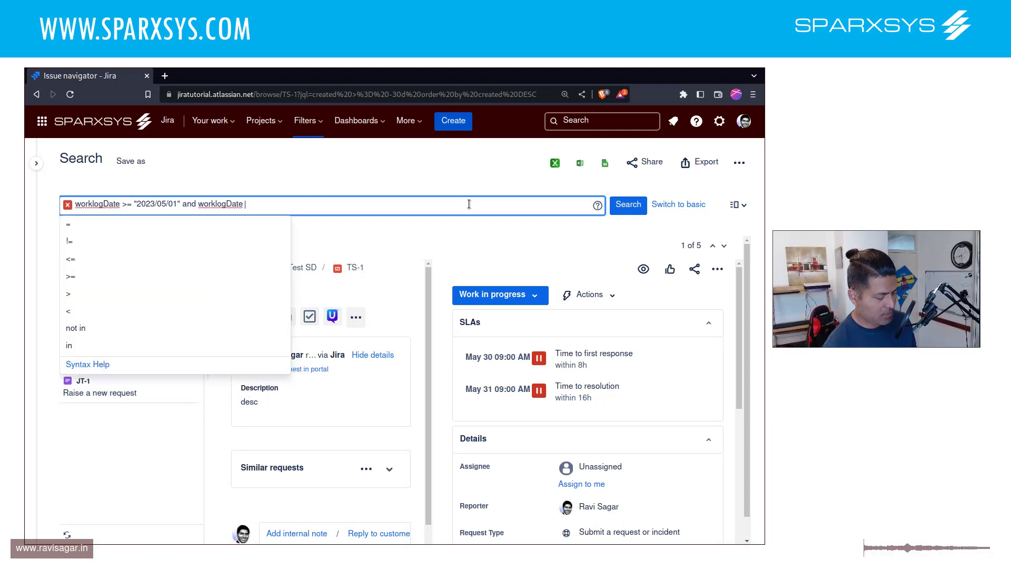
{"action": "type", "text": "="}
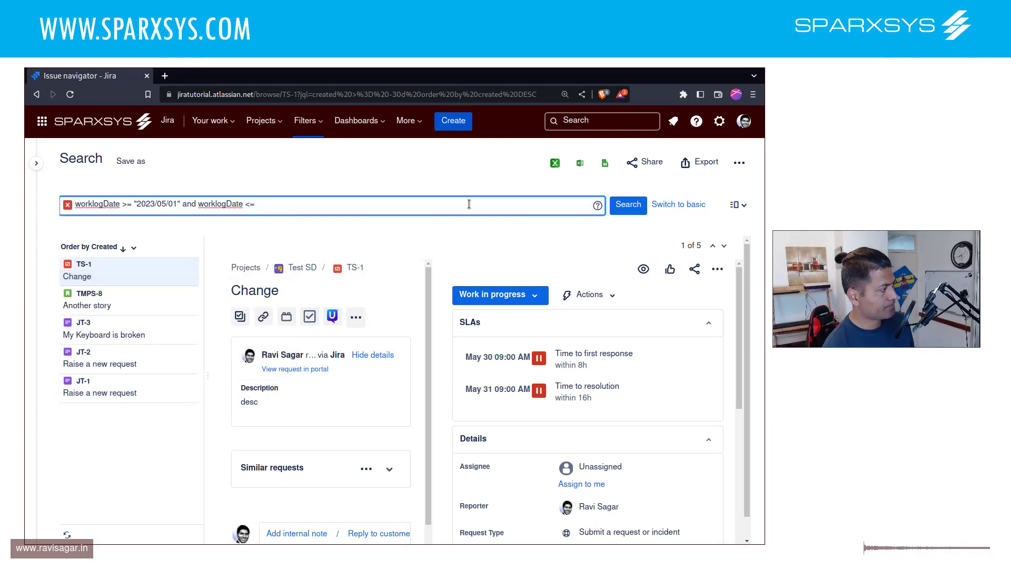
{"action": "type", "text": "\"\""}
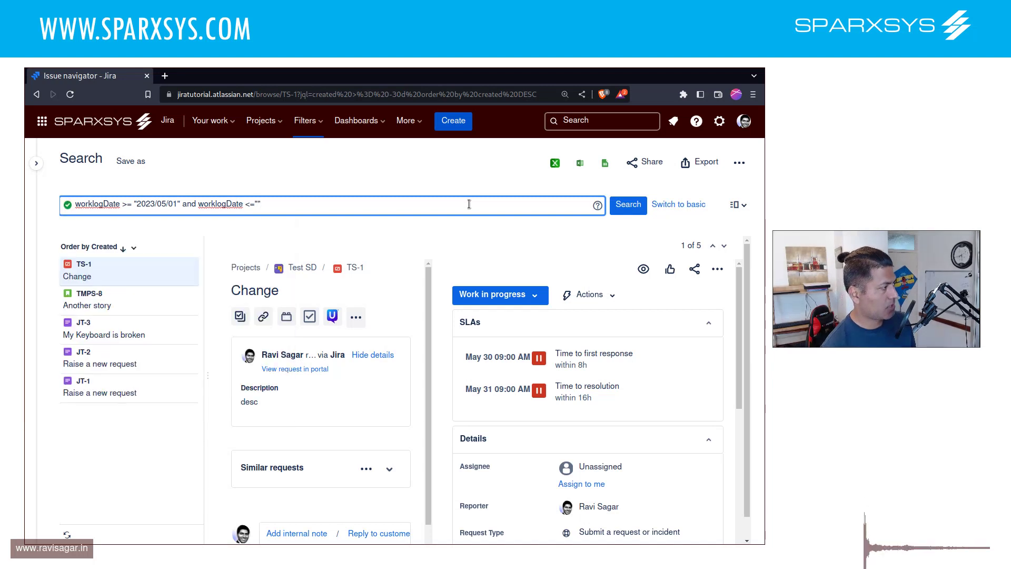
{"action": "key", "text": "Left"}
{"action": "key", "text": "Left"}
{"action": "key", "text": "Right"}
{"action": "type", "text": "2023"}
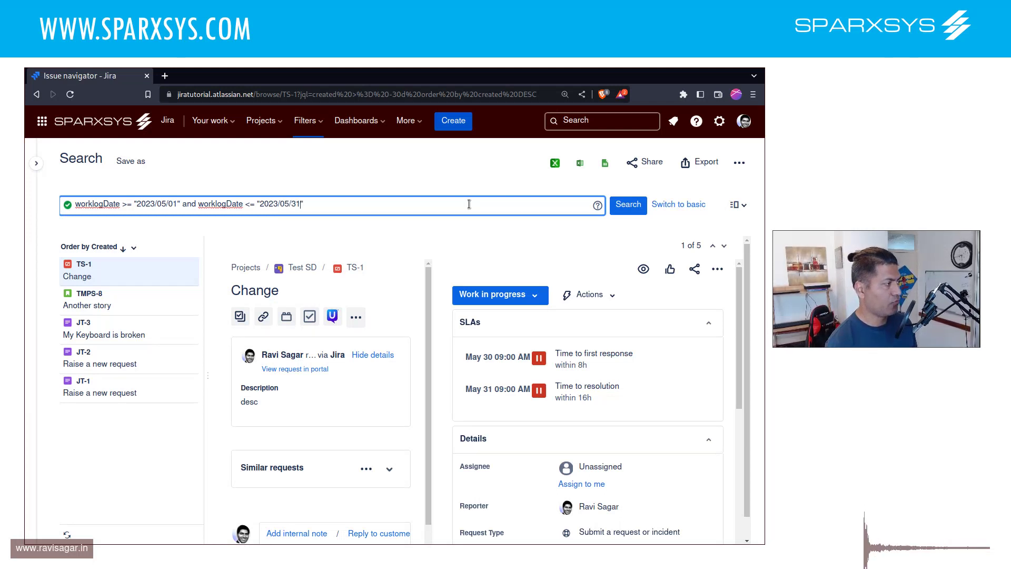
{"action": "key", "text": "Return"}
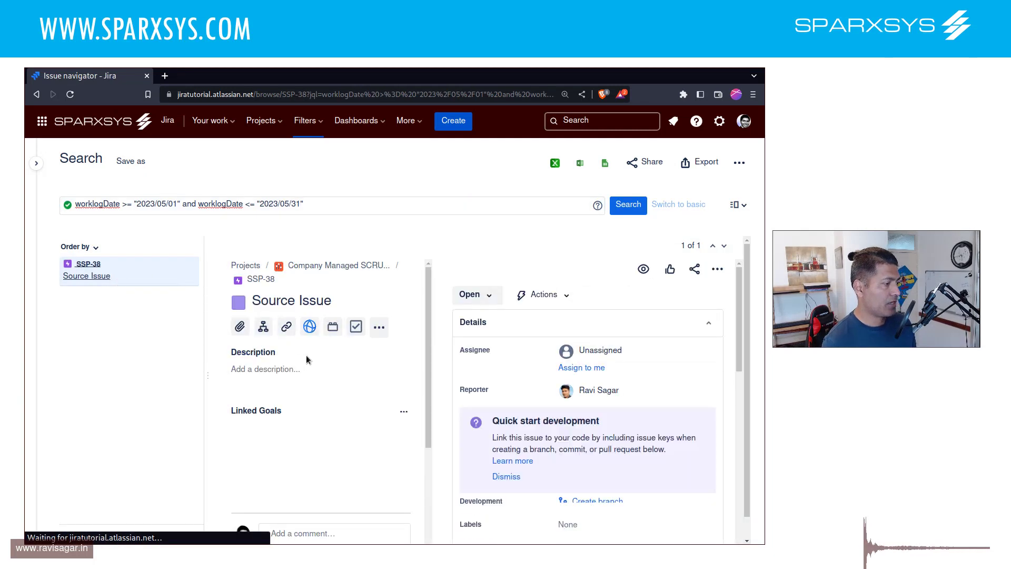
- Scroll SSP-38's Details panel down to Time tracking, showing 3h logged
{"action": "scroll", "coordinate": [643, 411], "scroll_direction": "down", "scroll_amount": 5}
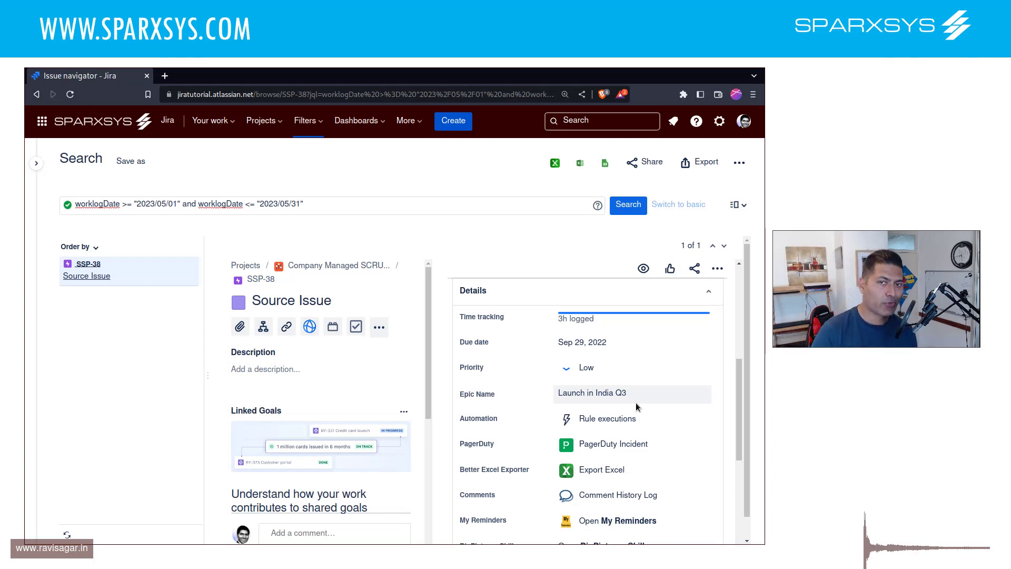
- Append 'and worklogAuthor = currentUser()' to the May worklog query and run it
{"action": "left_click", "coordinate": [432, 207]}
{"action": "type", "text": "and work"}
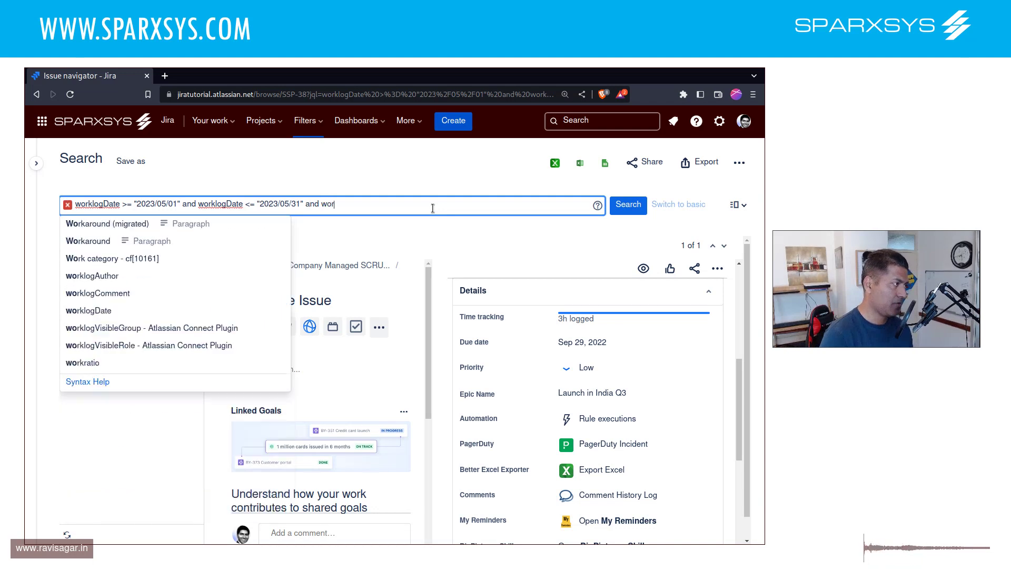
{"action": "key", "text": "Down"}
{"action": "key", "text": "Down"}
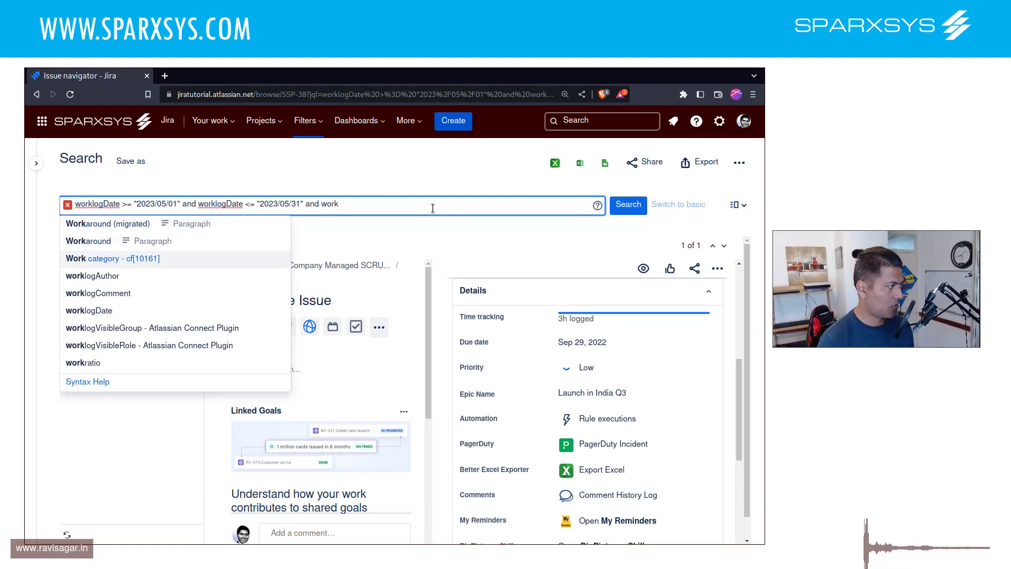
{"action": "key", "text": "Down"}
{"action": "key", "text": "Return"}
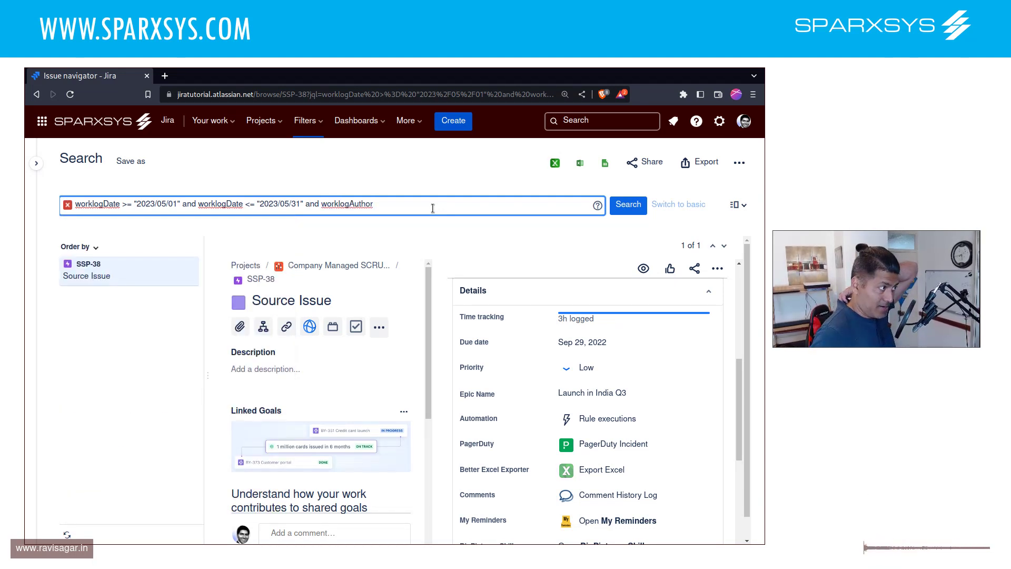
{"action": "type", "text": "= "}
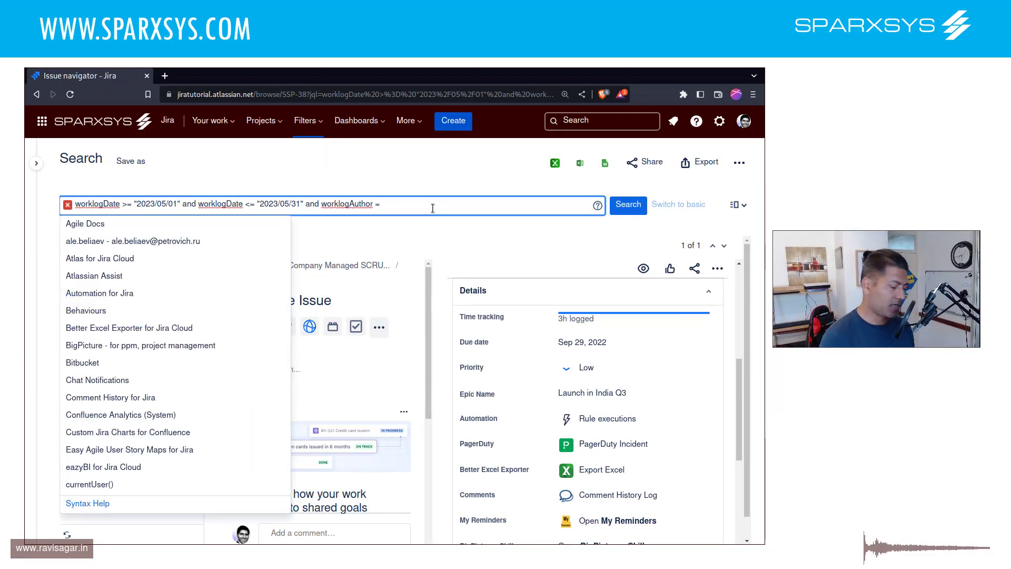
{"action": "type", "text": "cu"}
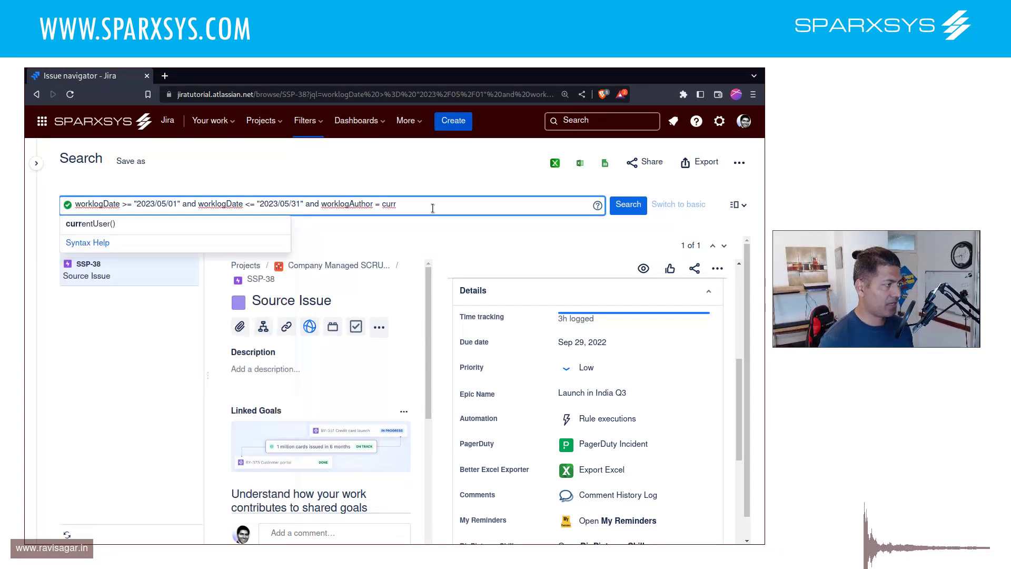
{"action": "type", "text": "rr"}
{"action": "key", "text": "Return"}
{"action": "key", "text": "Return"}
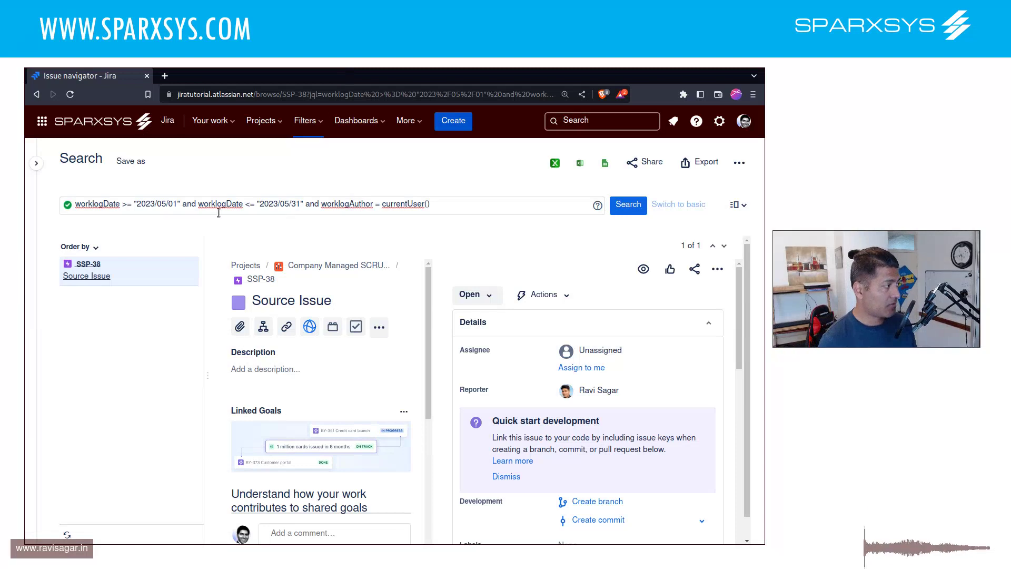
- Change the start date to 2023/02/01 and rerun the search
{"action": "left_click", "coordinate": [168, 204]}
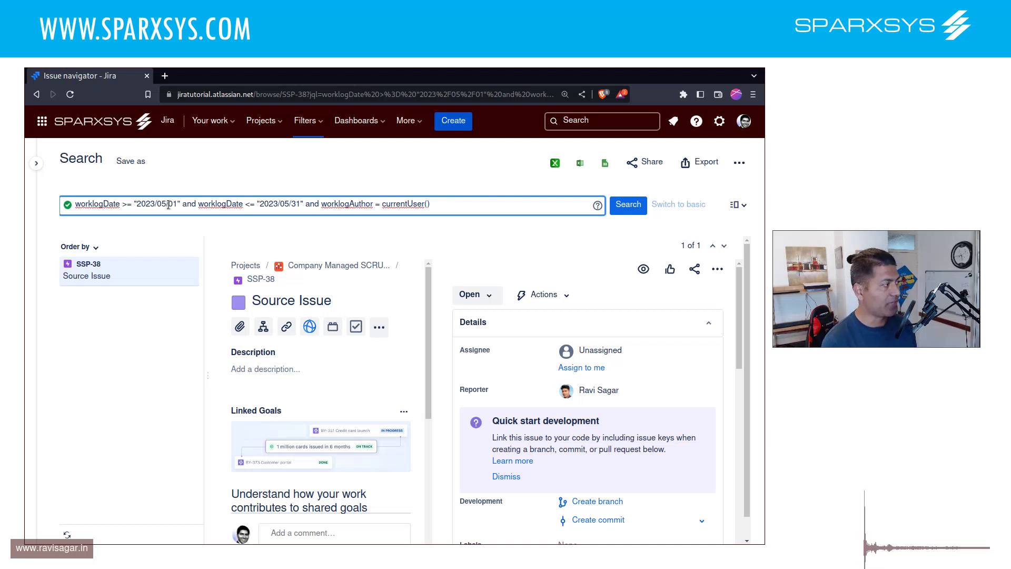
{"action": "key", "text": "BackSpace"}
{"action": "type", "text": "2"}
{"action": "left_click", "coordinate": [619, 210]}
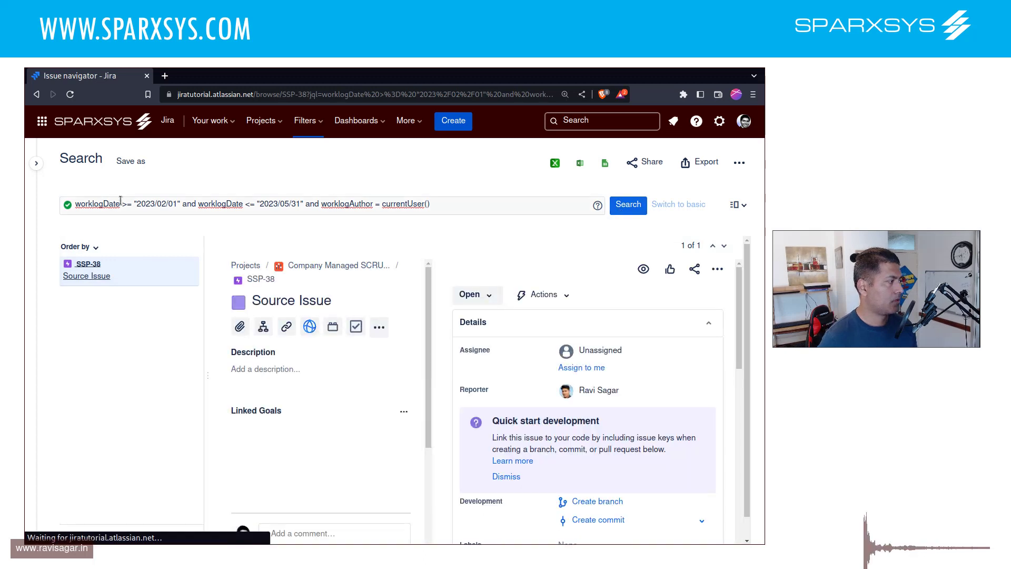
- Change the start year so the search runs from 2022/02/01, listing 9 issues
{"action": "left_click", "coordinate": [165, 207]}
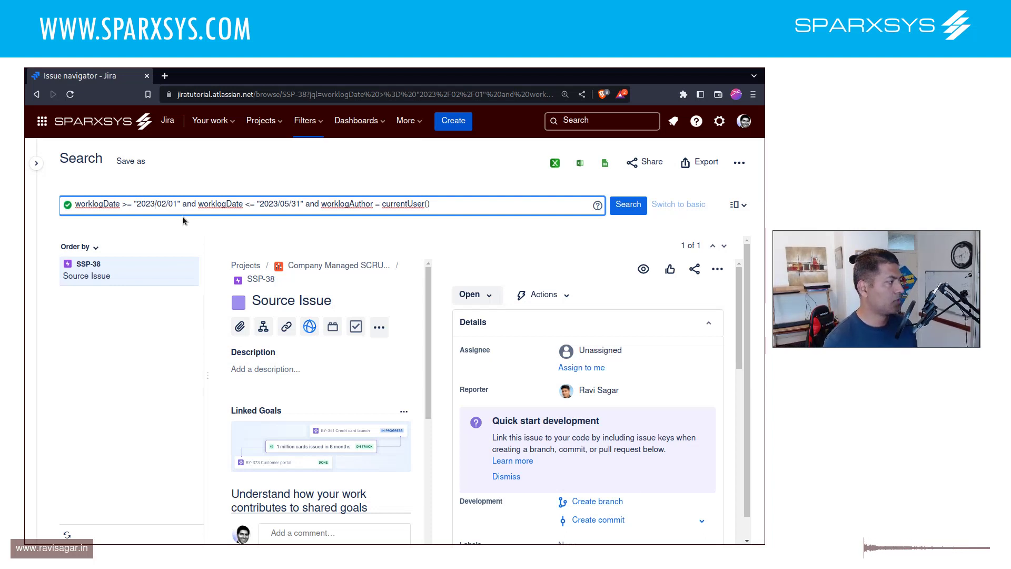
{"action": "key", "text": "BackSpace"}
{"action": "type", "text": "2"}
{"action": "key", "text": "Return"}
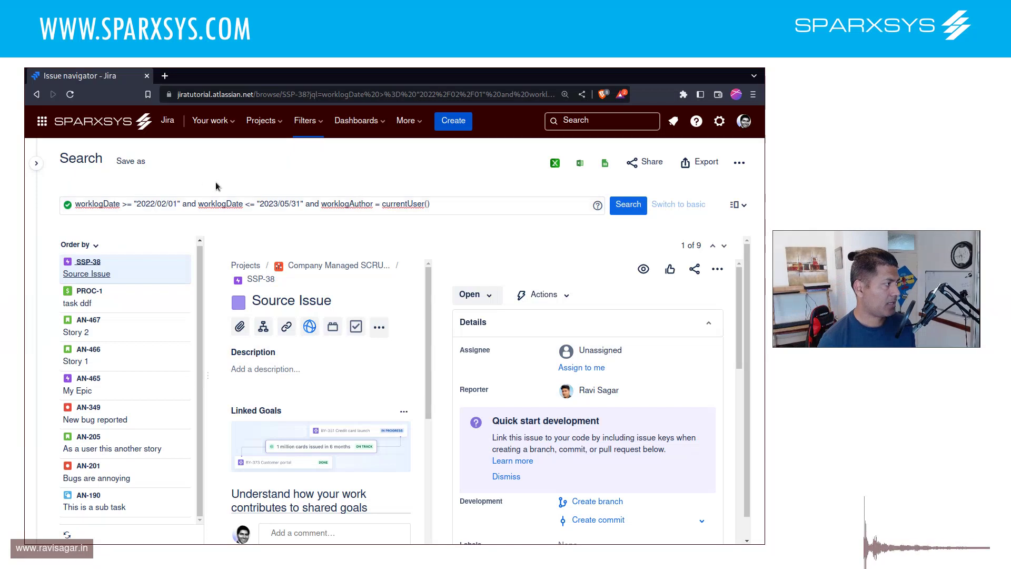
{"action": "left_click", "coordinate": [196, 209]}
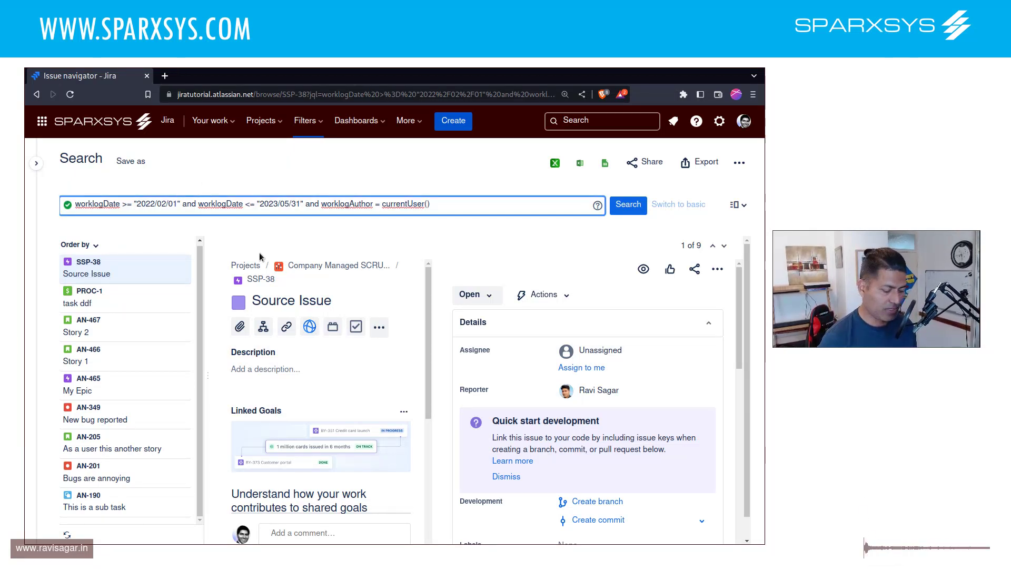
{"action": "key", "text": "Left"}
{"action": "key", "text": "Left"}
{"action": "key", "text": "Left"}
{"action": "key", "text": "Left"}
{"action": "key", "text": "Left"}
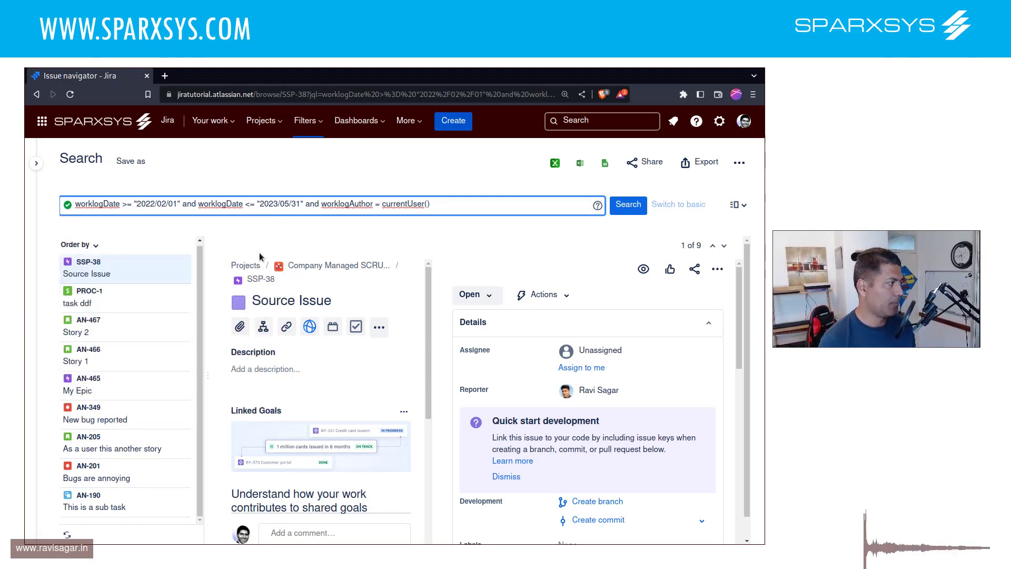
- Delete the quoted start date after worklogDate >= to reveal date function suggestions
{"action": "key", "text": "BackSpace"}
{"action": "key", "text": "BackSpace"}
{"action": "key", "text": "BackSpace"}
{"action": "key", "text": "BackSpace"}
{"action": "key", "text": "BackSpace"}
{"action": "key", "text": "BackSpace"}
{"action": "key", "text": "BackSpace"}
{"action": "key", "text": "BackSpace"}
{"action": "key", "text": "BackSpace"}
{"action": "key", "text": "BackSpace"}
{"action": "key", "text": "BackSpace"}
{"action": "key", "text": "BackSpace"}
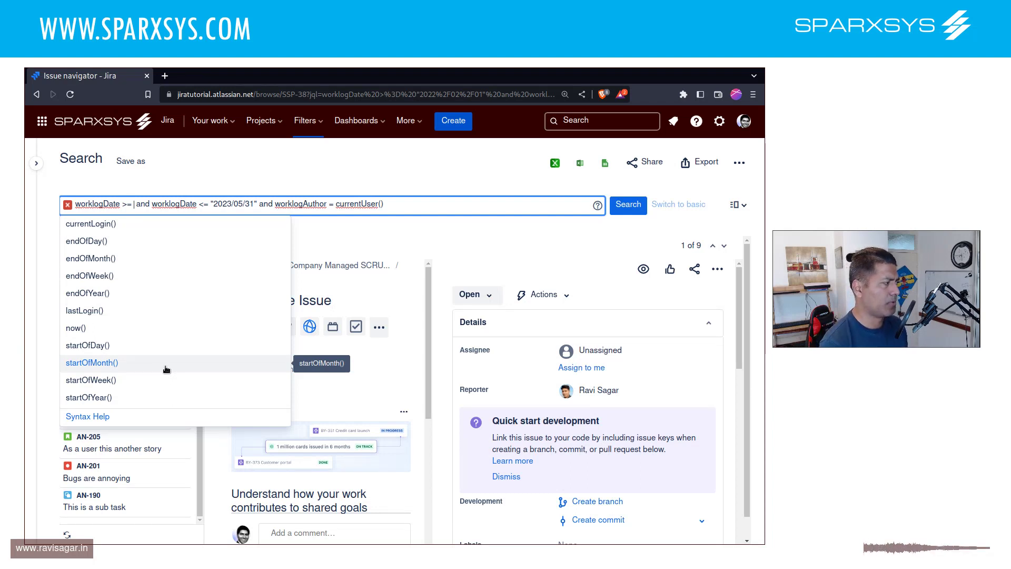
- Type "2022/02/01" after >= so the query validates again with 9 issues
{"action": "type", "text": "\"2022/02/01\""}
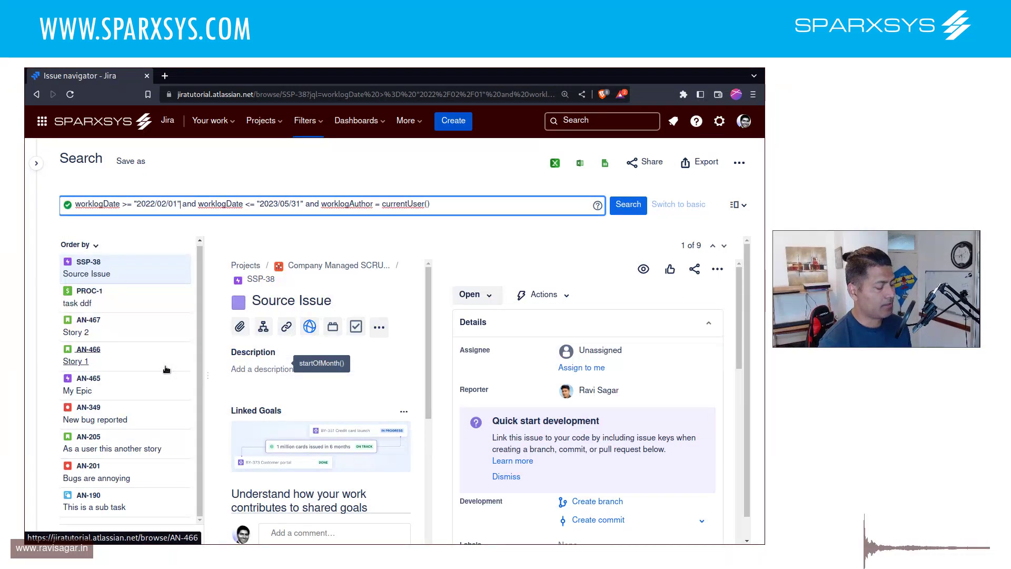